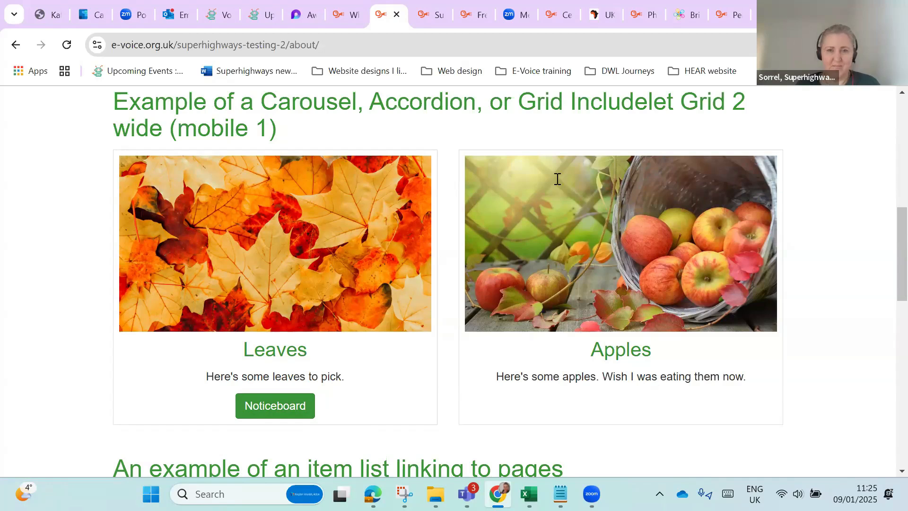
- Open the About page's layout in the website admin and create a new revision of it
click(430, 14)
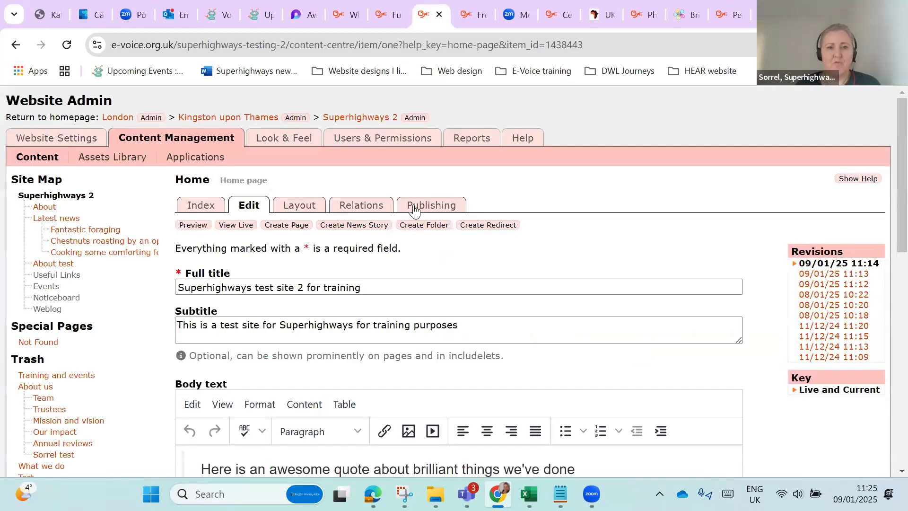
click(300, 209)
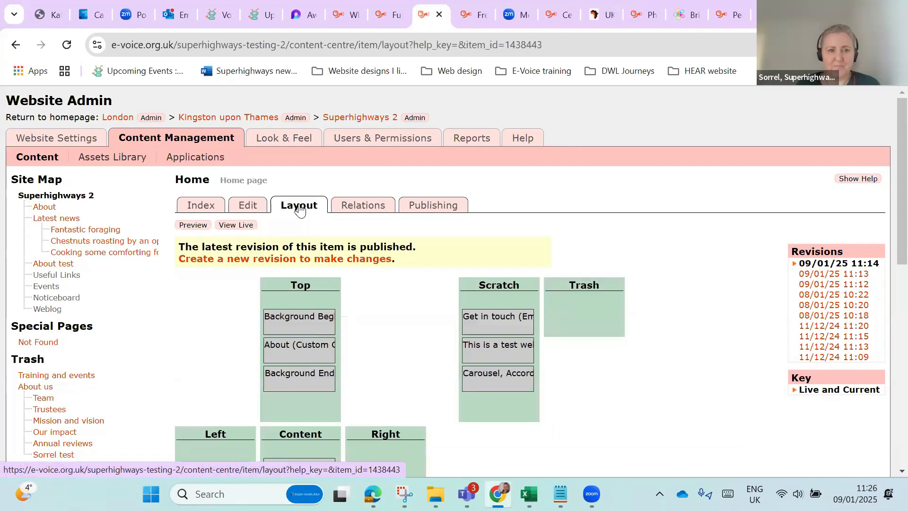
click(394, 20)
click(435, 15)
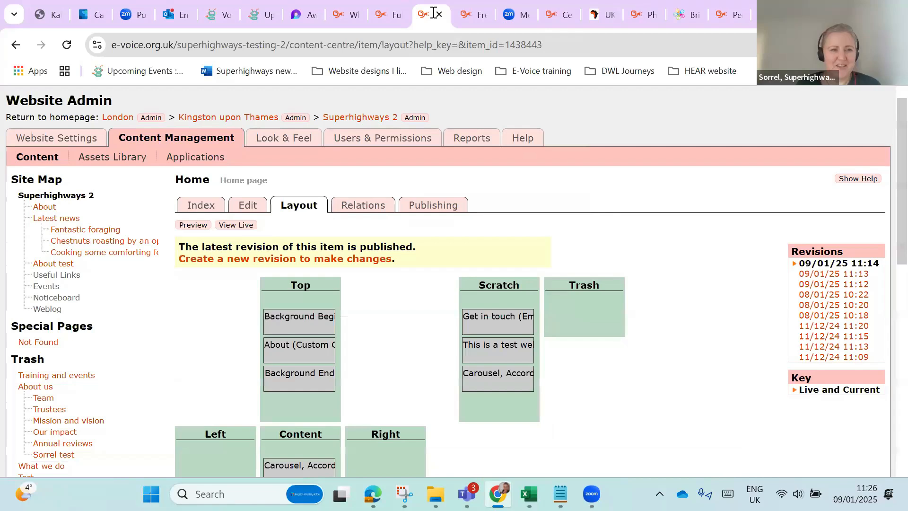
click(47, 208)
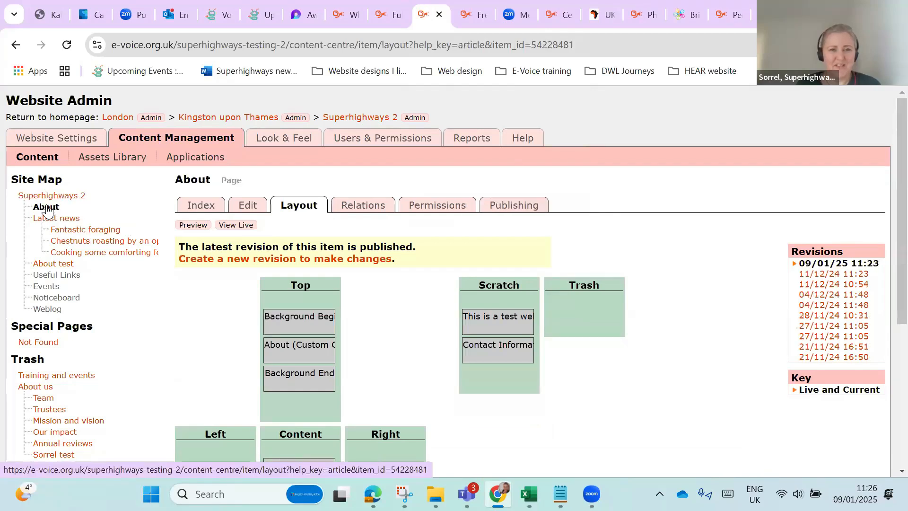
scroll(340, 325, down, 3)
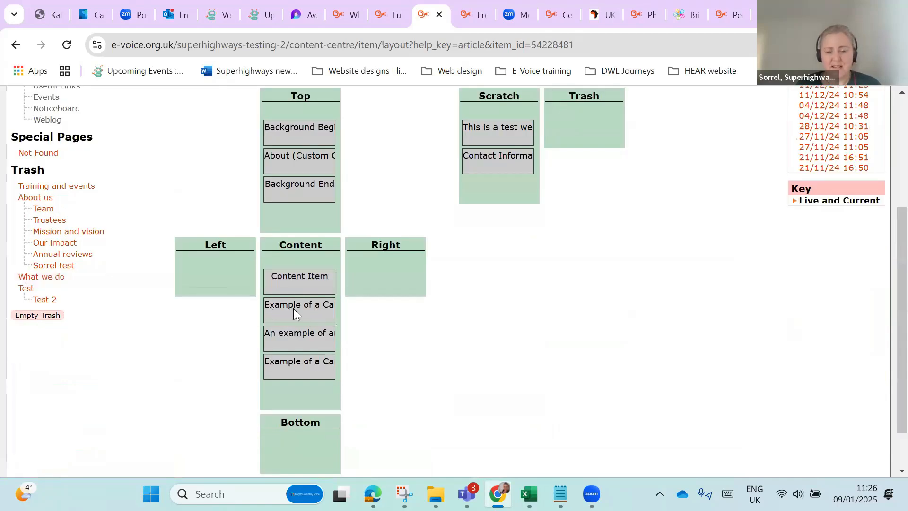
scroll(378, 327, up, 3)
click(272, 259)
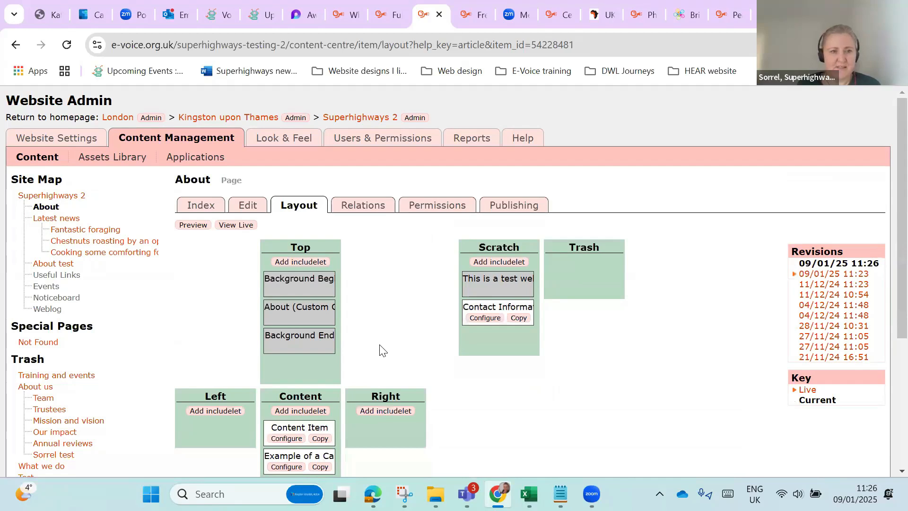
- Open the configuration of the first Carousel, Accordion, or Grid includelet in the Content area and check its Leaves content block
scroll(360, 372, down, 4)
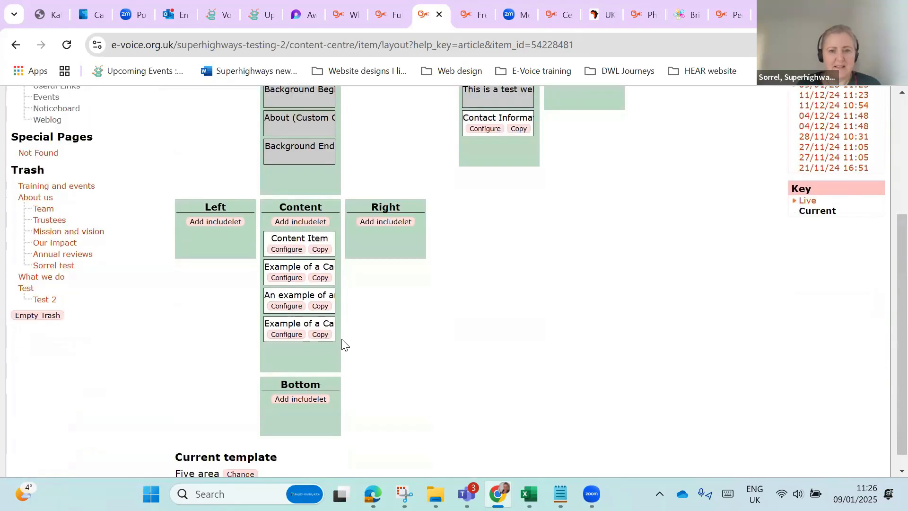
click(287, 279)
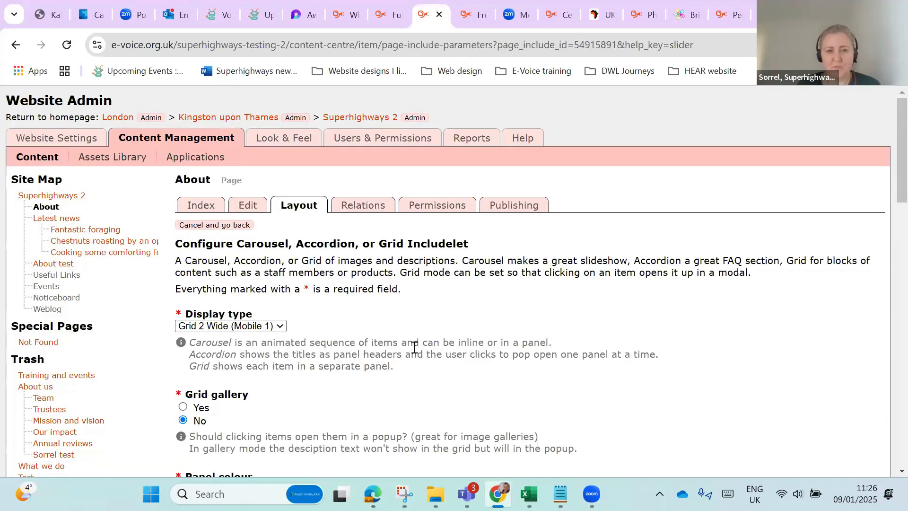
scroll(412, 348, down, 4)
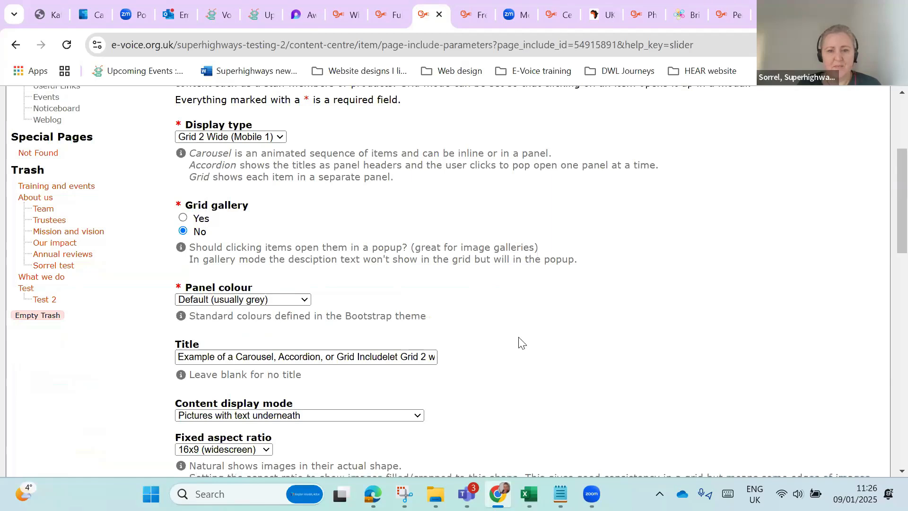
scroll(520, 340, down, 8)
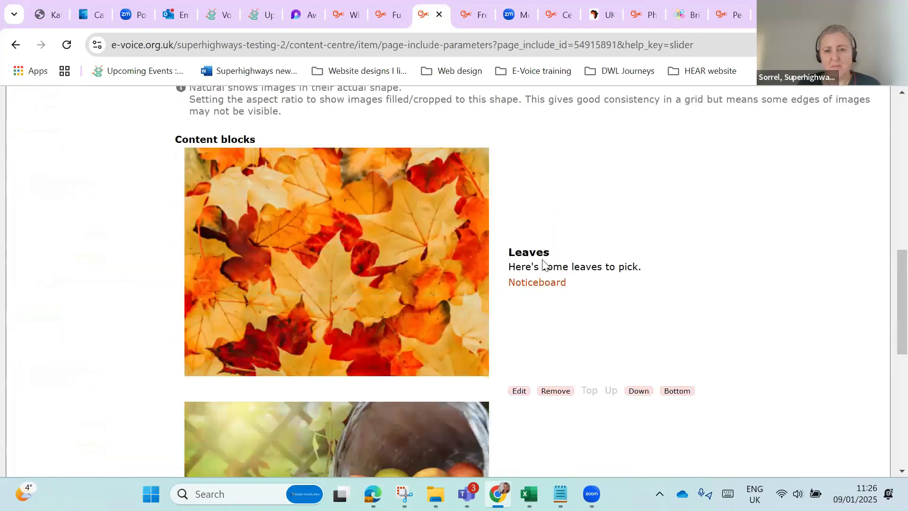
drag(584, 284, 505, 284)
click(583, 335)
- Edit the Apples content block and add a new line reading "Read more" below its description text
scroll(575, 324, down, 2)
scroll(572, 320, down, 2)
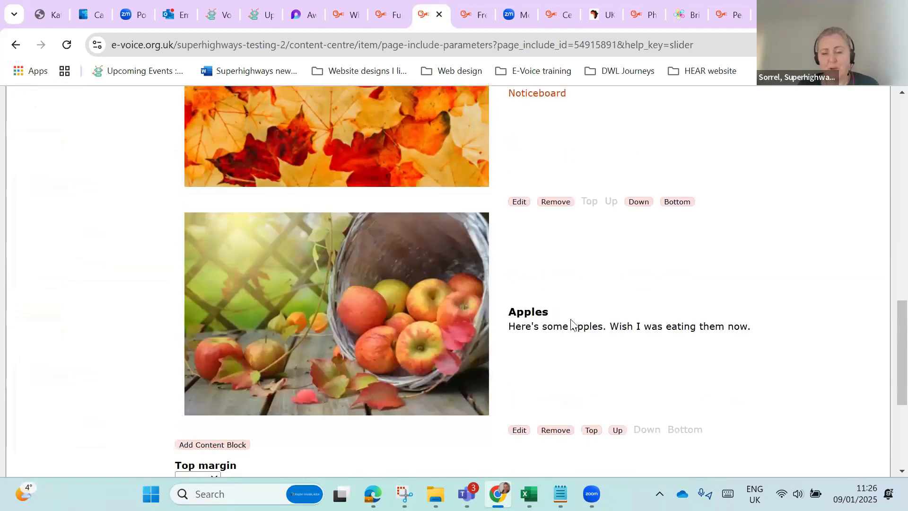
click(520, 431)
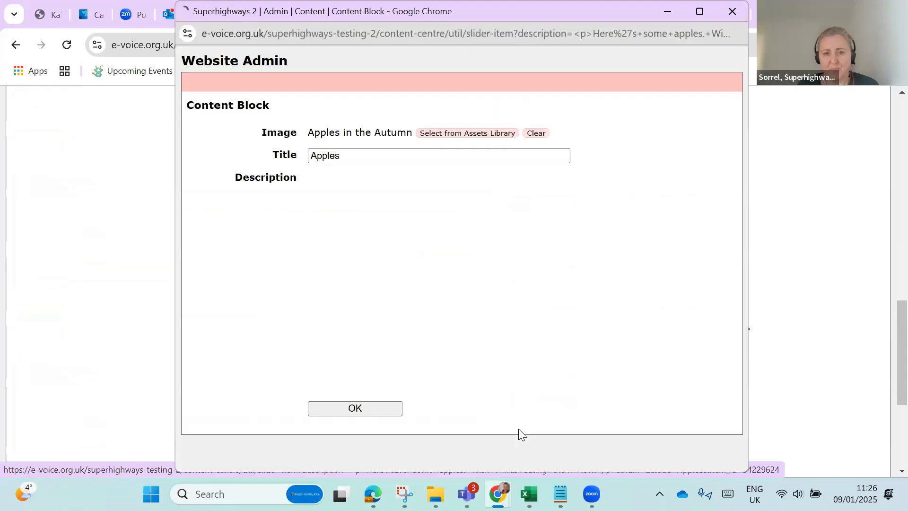
click(580, 246)
key(Return)
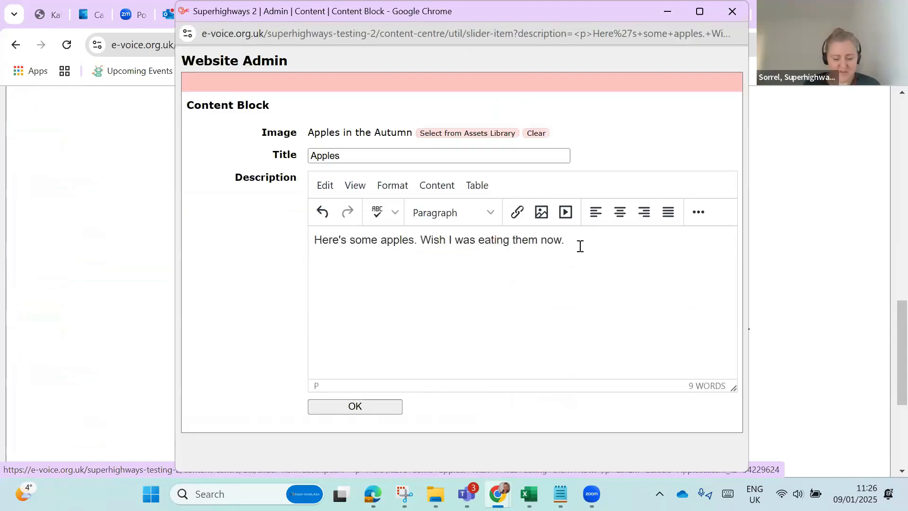
text(Read more)
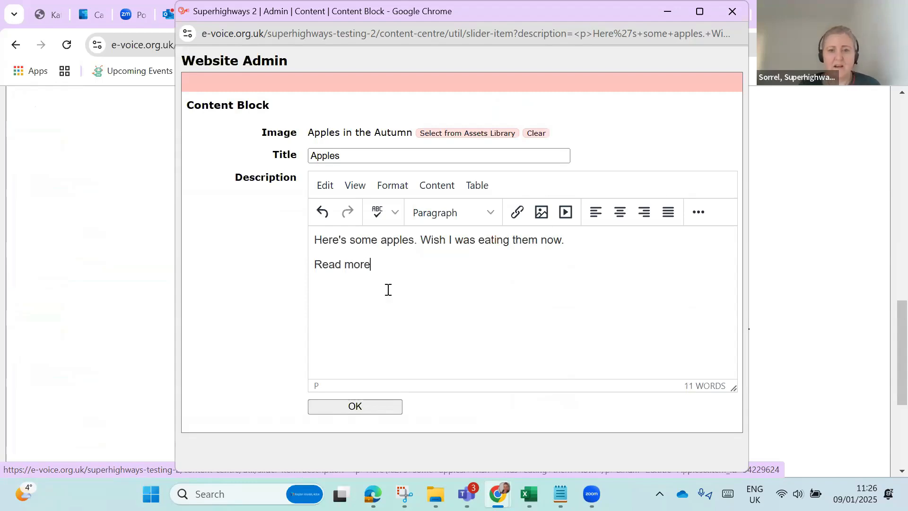
- Link the "Read more" text to the site's existing Latest news section
drag(366, 264, 316, 266)
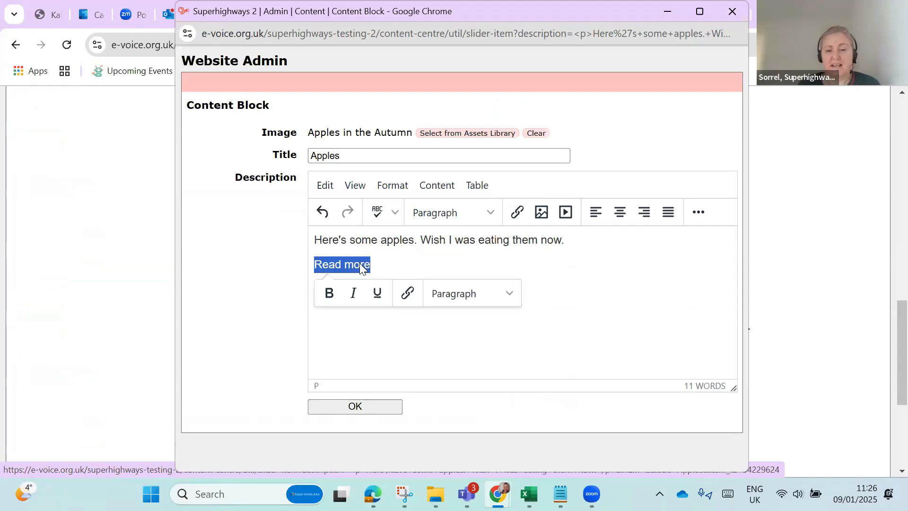
click(409, 295)
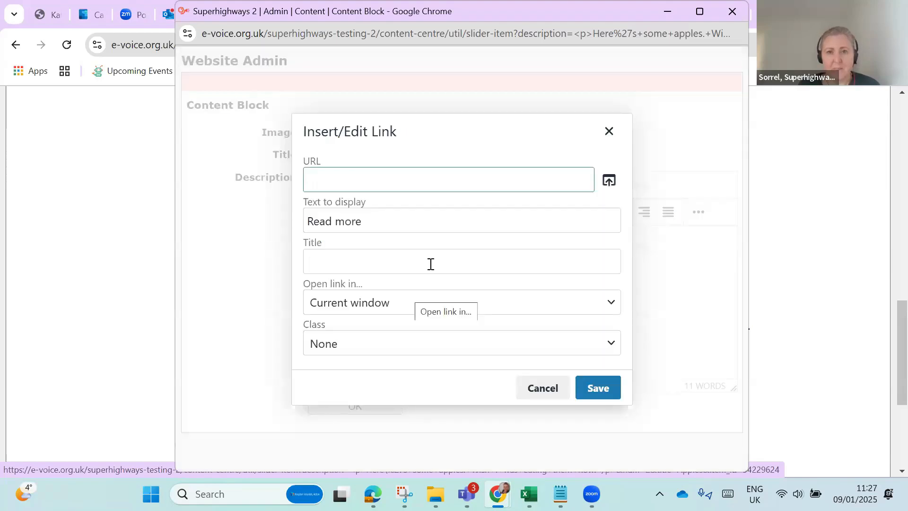
click(609, 180)
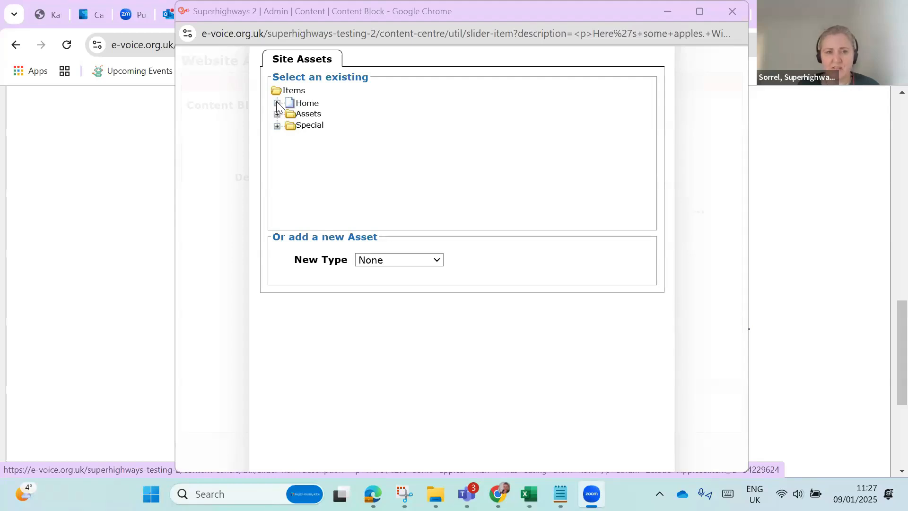
click(277, 102)
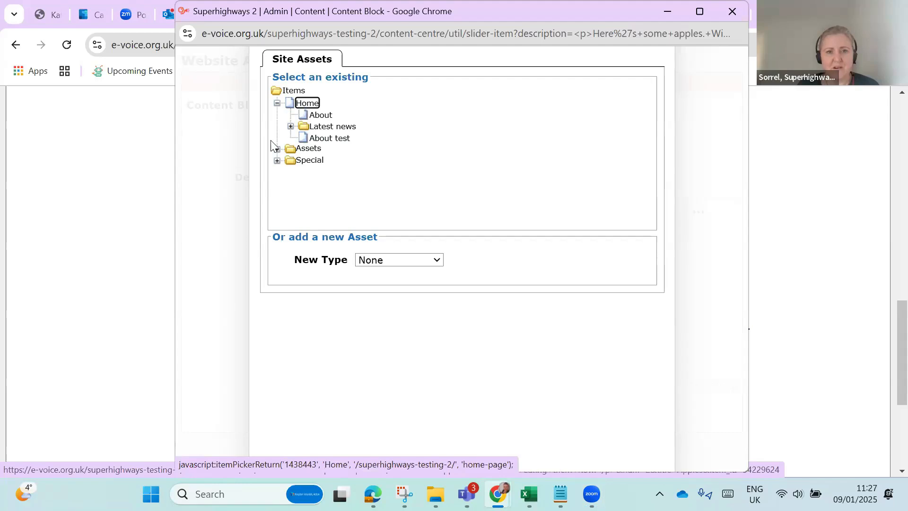
click(333, 127)
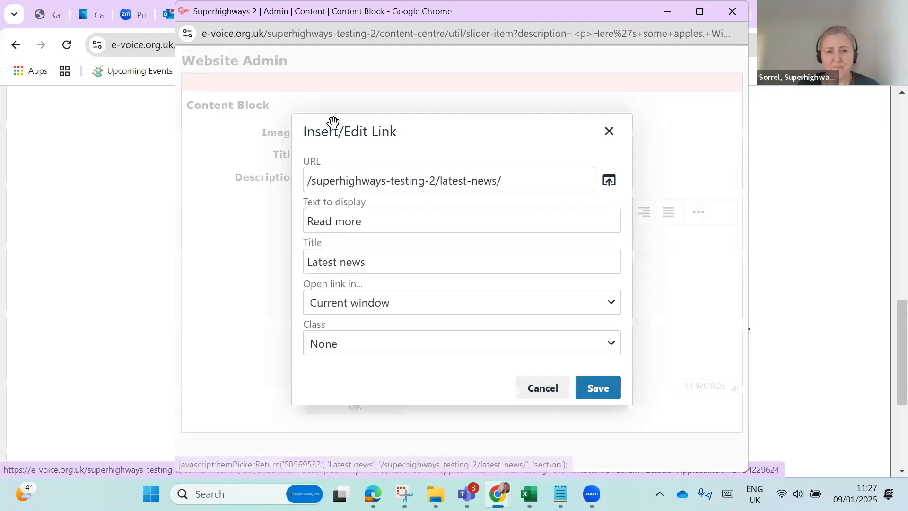
- Set the link's class to Button Primary and save the link
click(333, 347)
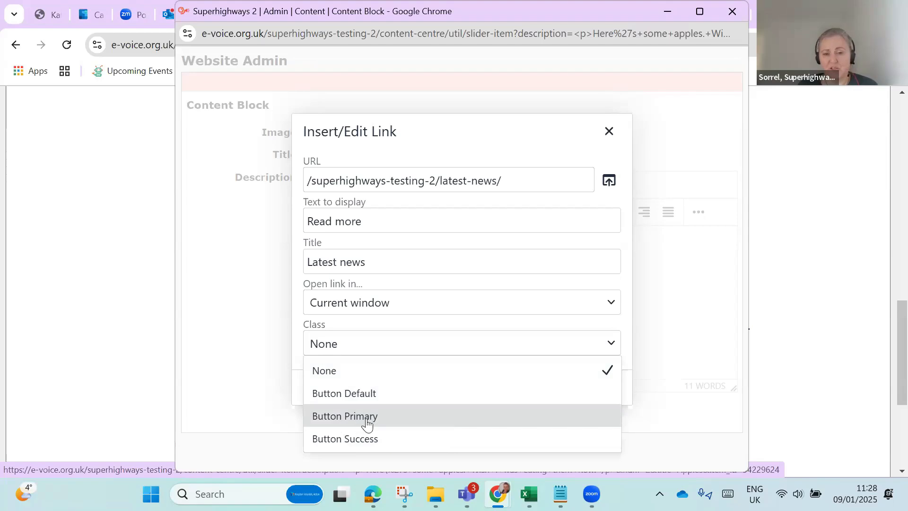
click(344, 416)
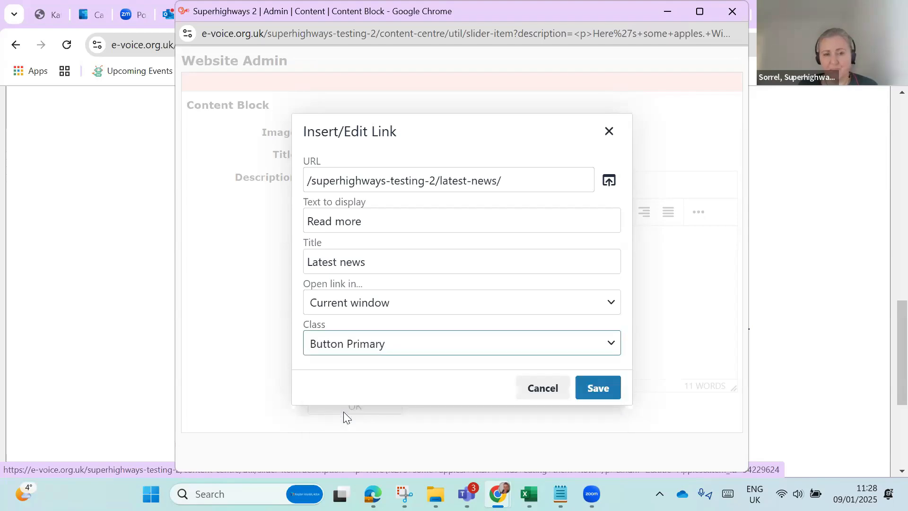
click(598, 387)
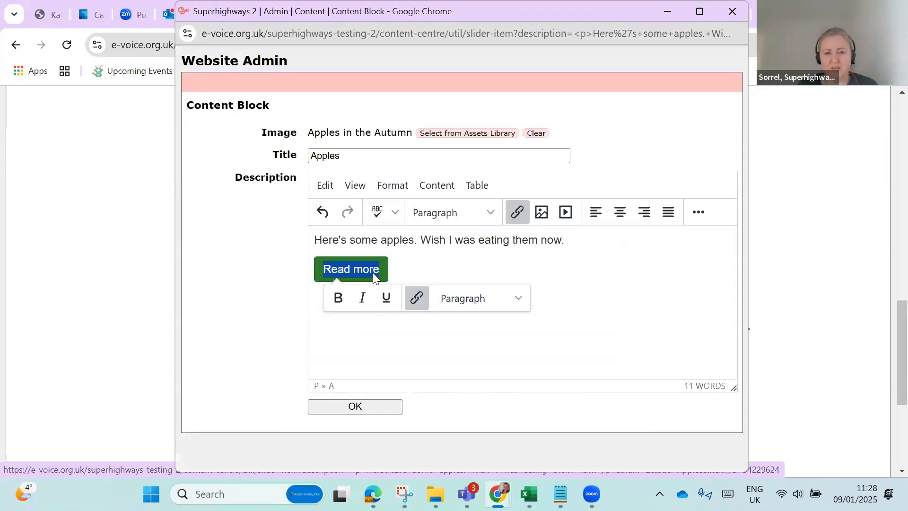
- Confirm the Apples content block and save the includelet's configuration changes
click(362, 408)
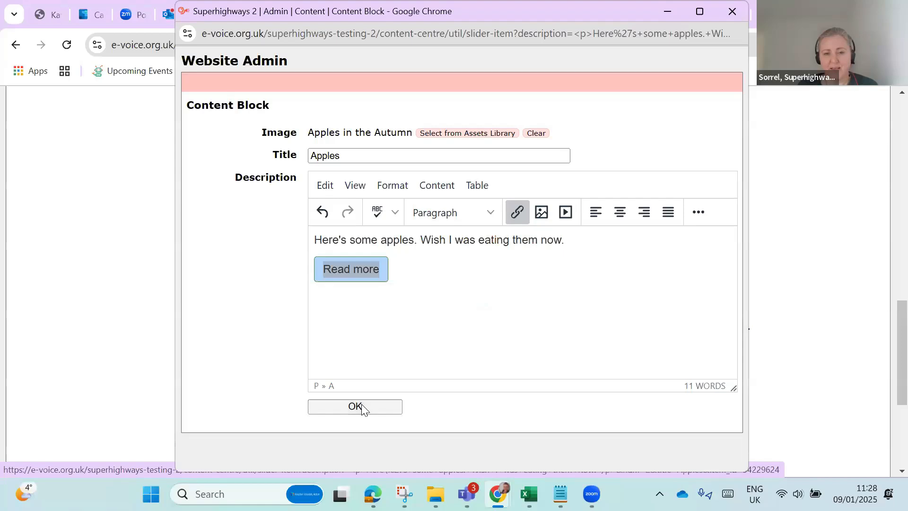
scroll(543, 365, down, 8)
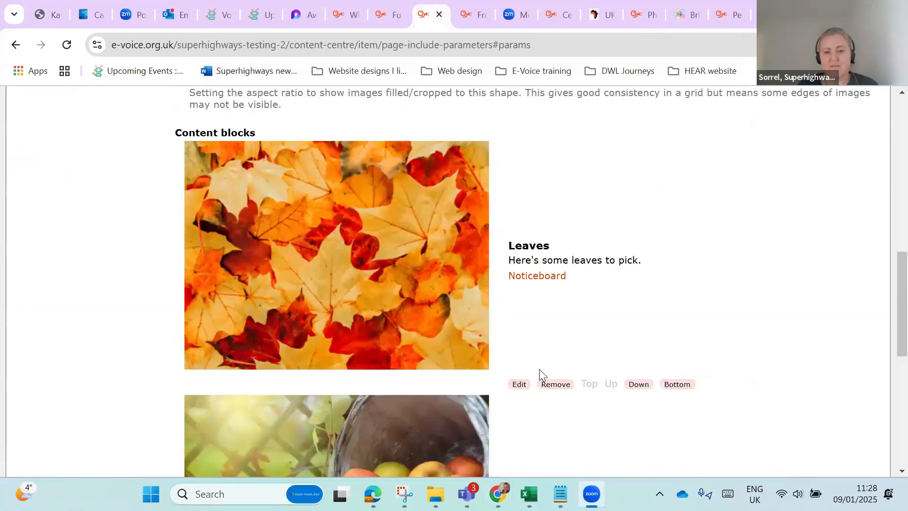
scroll(539, 372, down, 9)
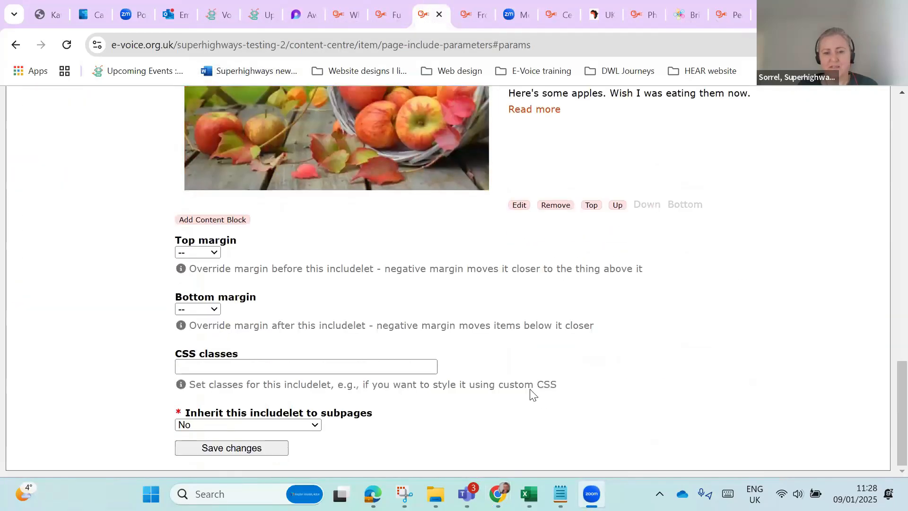
click(226, 448)
- Publish the newest revision of the About page and confirm the change to the live contents
click(513, 235)
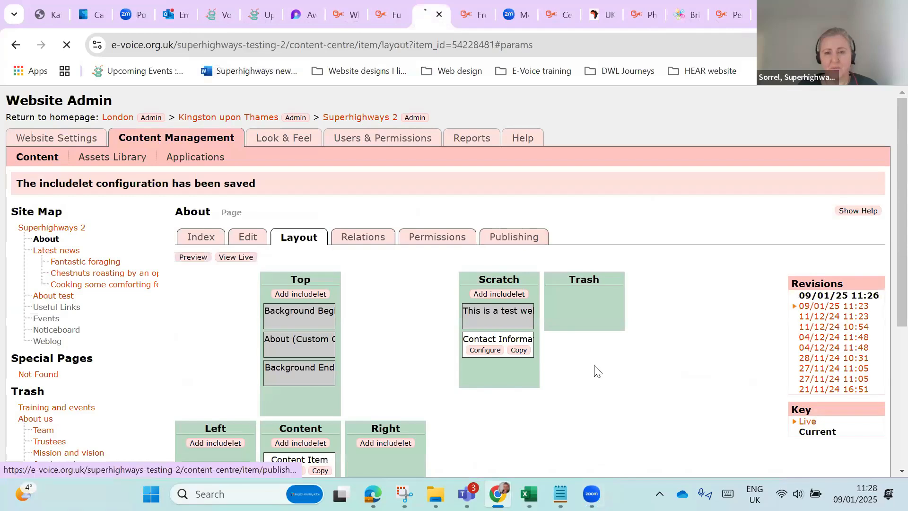
click(591, 405)
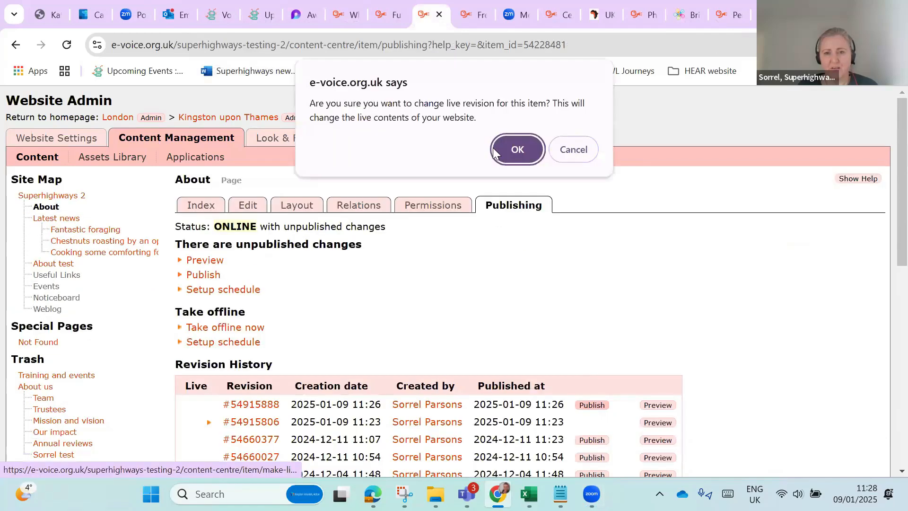
click(520, 150)
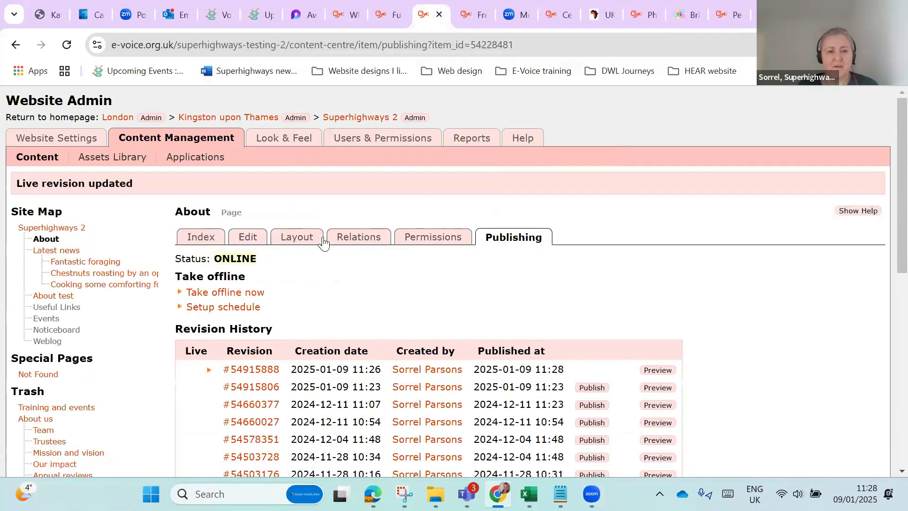
- View the live About page and check the button under the Apples block in the grid
click(247, 239)
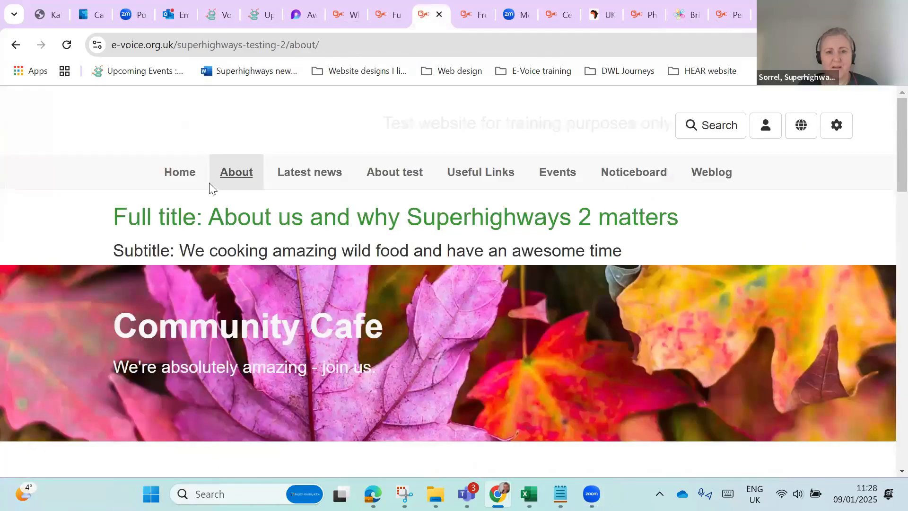
scroll(305, 221, down, 4)
scroll(306, 223, down, 3)
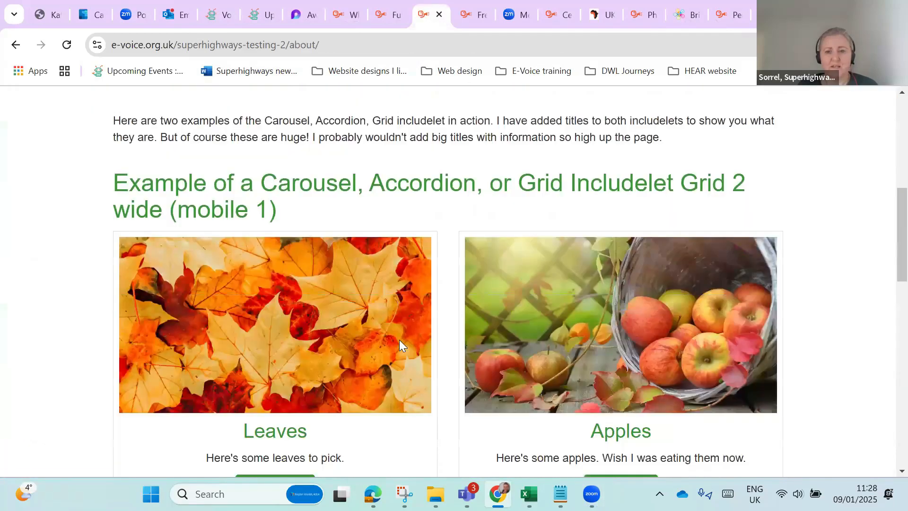
scroll(399, 339, down, 3)
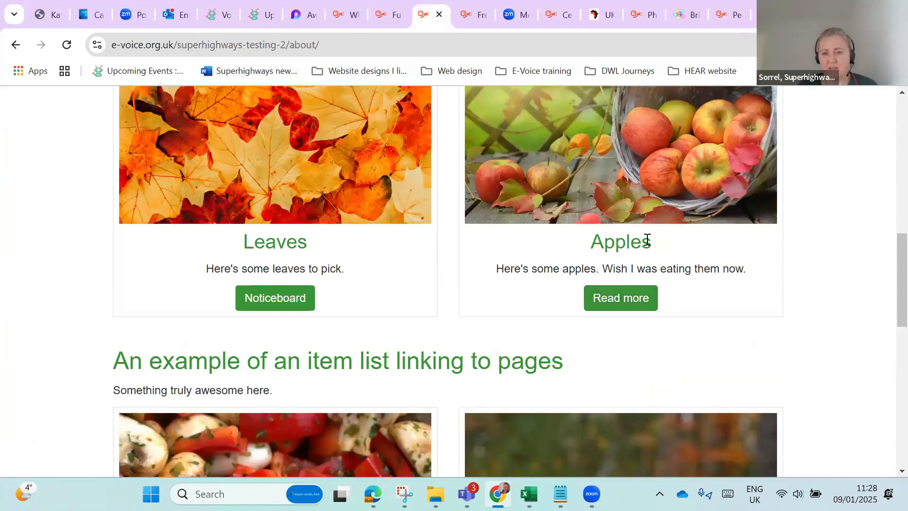